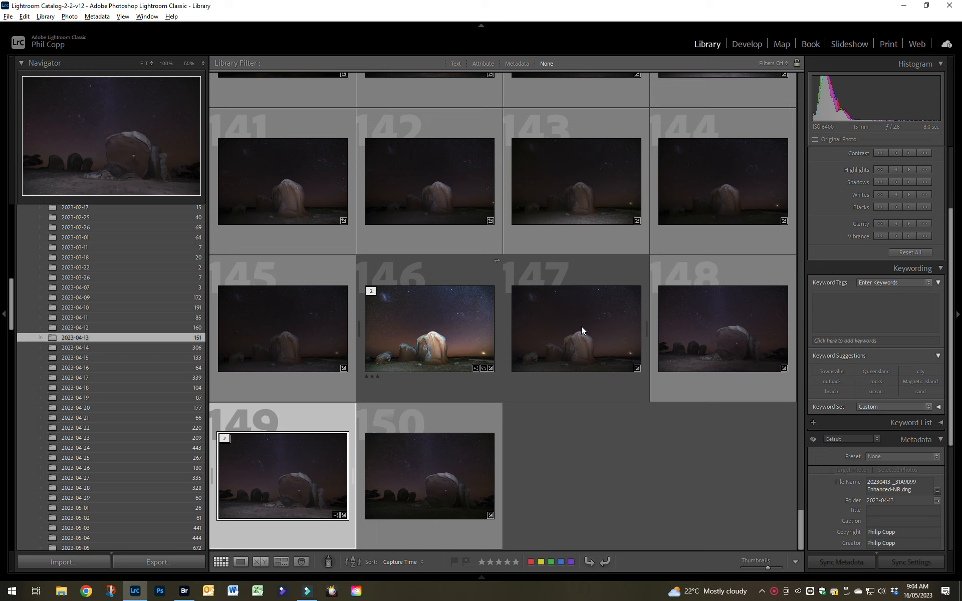
Open the raw night photo 20230413-_31A9898.CR3 in the Develop module
mouse_move(581, 327)
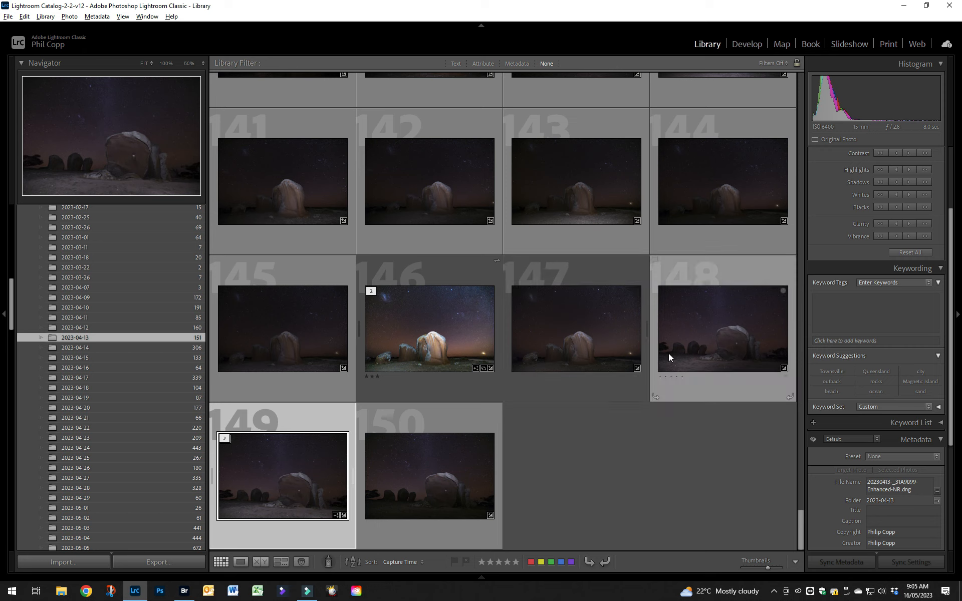
mouse_move(711, 332)
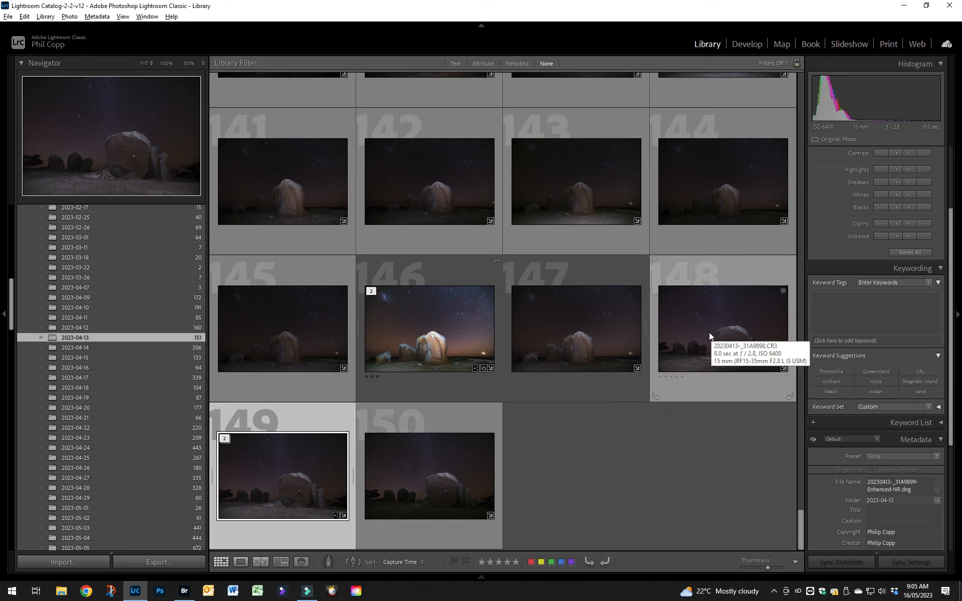
left_click(708, 332)
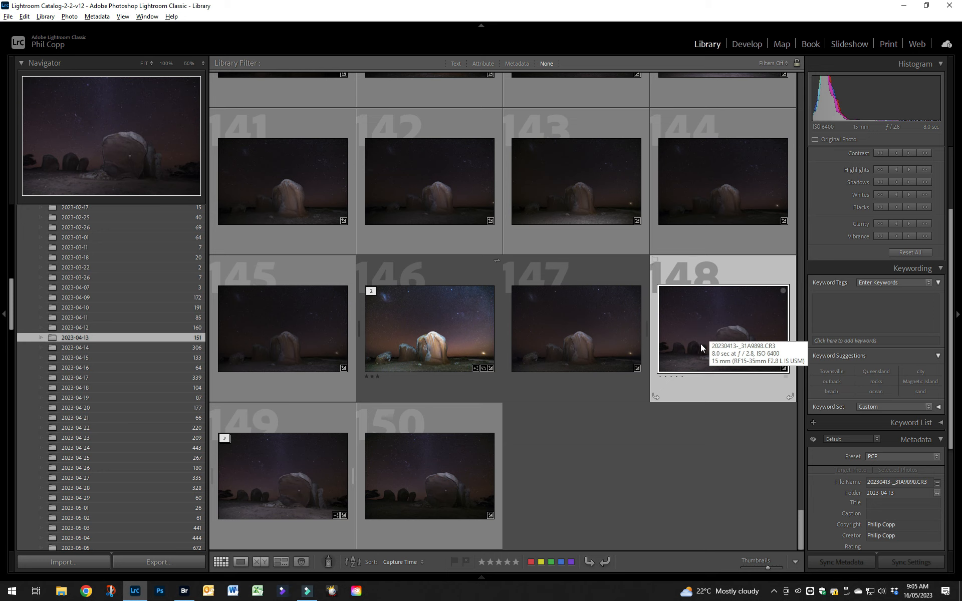
key("d")
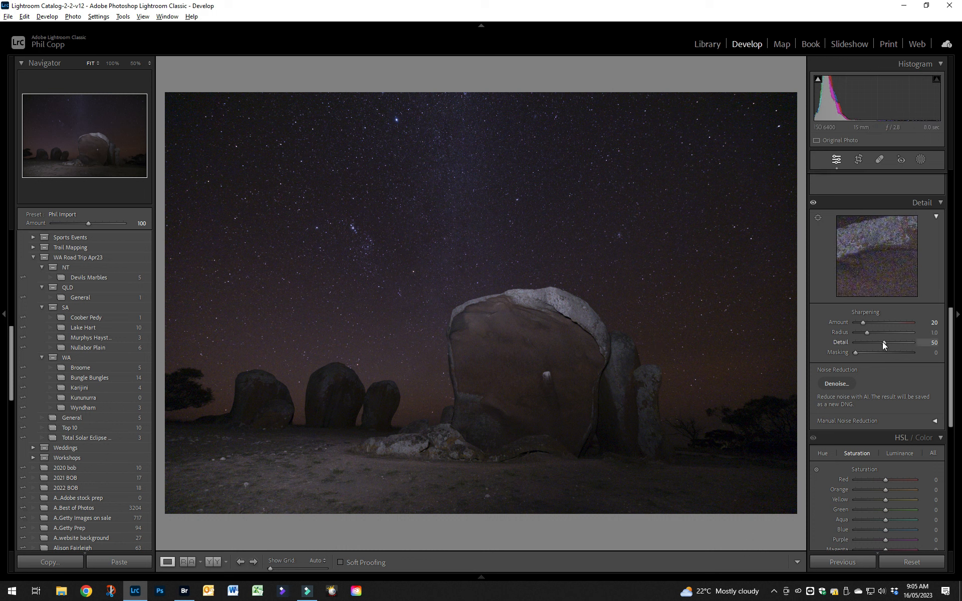
Collapse the Basic, Transform, HSL / Color, Lens Corrections and Effects sections, leaving only the Detail settings expanded
scroll(867, 315, "up", 6)
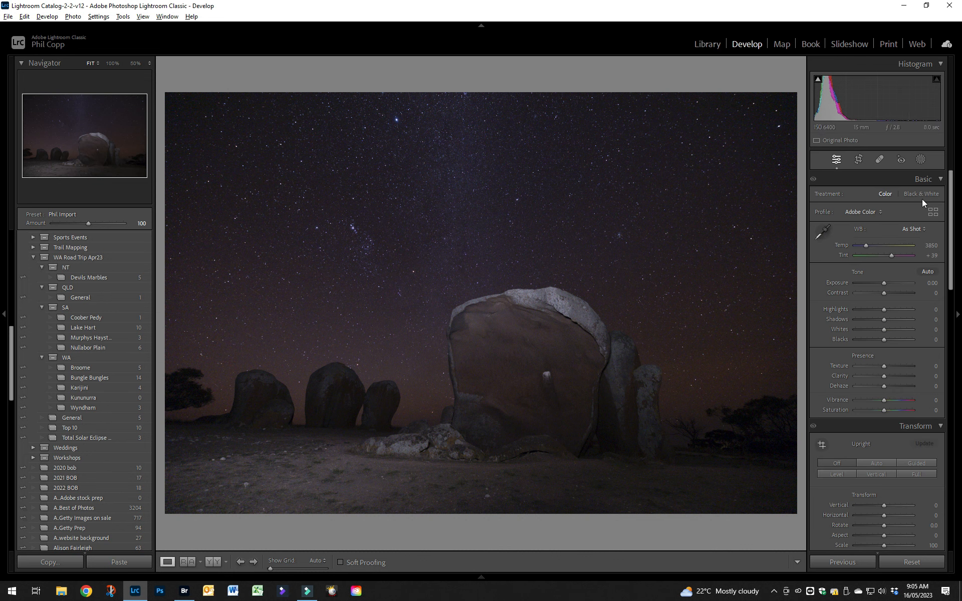
left_click(939, 181)
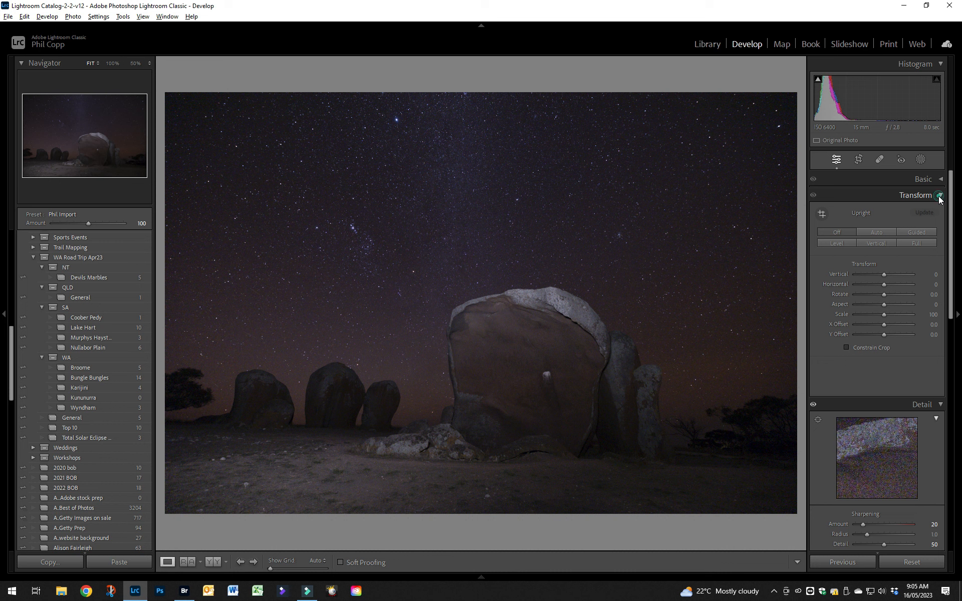
left_click(938, 196)
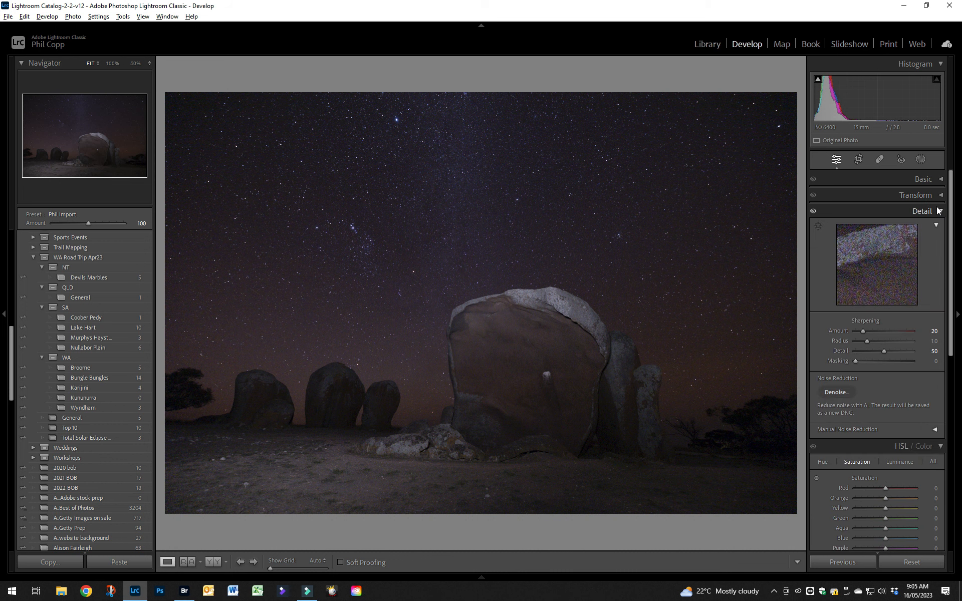
left_click(923, 444)
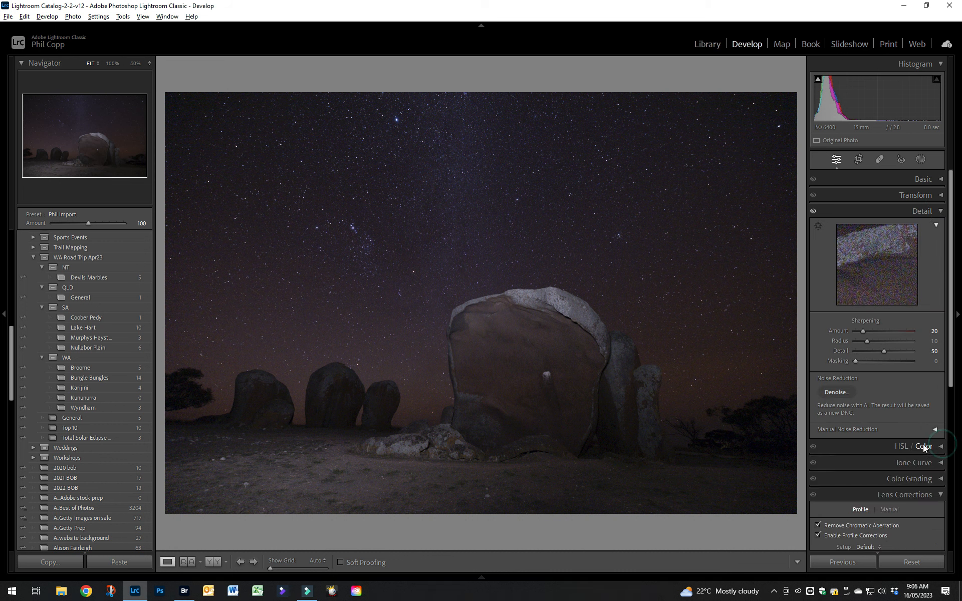
left_click(940, 494)
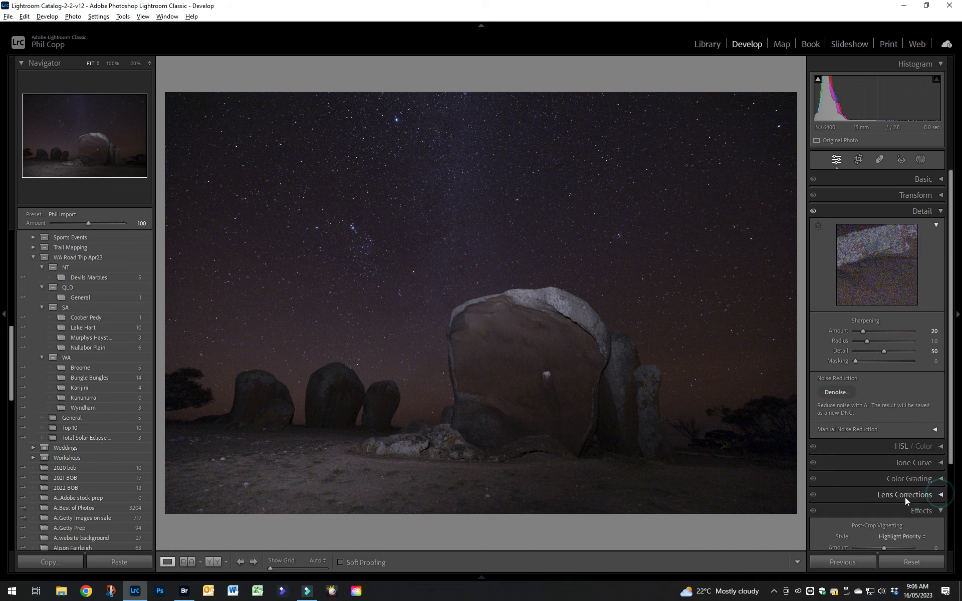
left_click(940, 511)
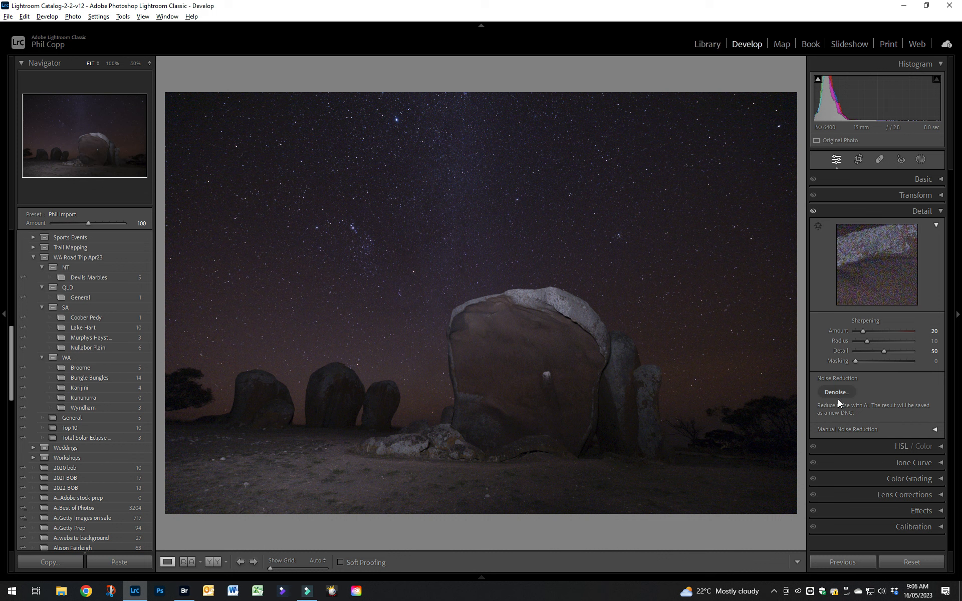
Review the manual noise reduction controls and compare the AI Denoise preview with and without Enhance, closing it without applying
left_click(934, 430)
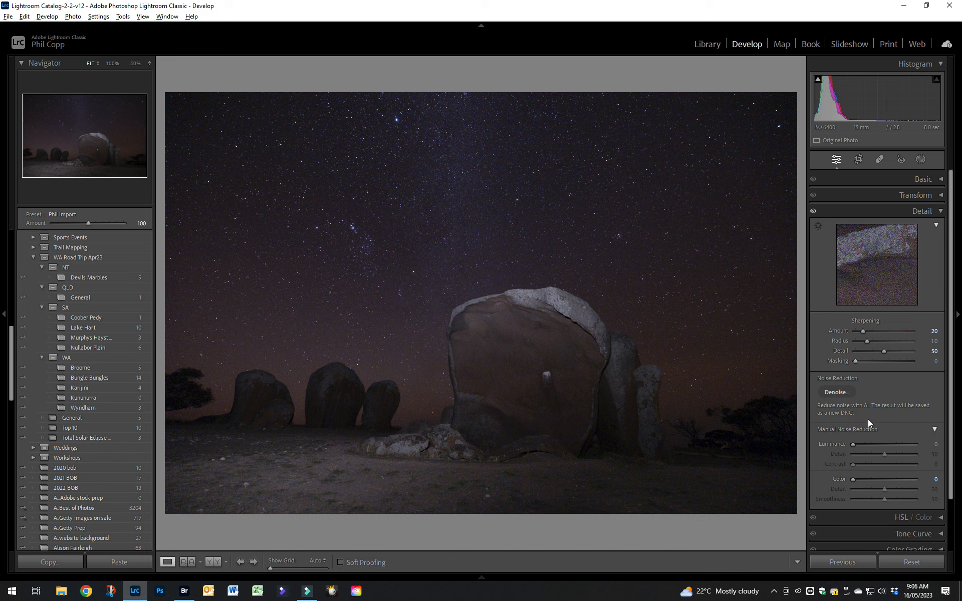
left_click(935, 430)
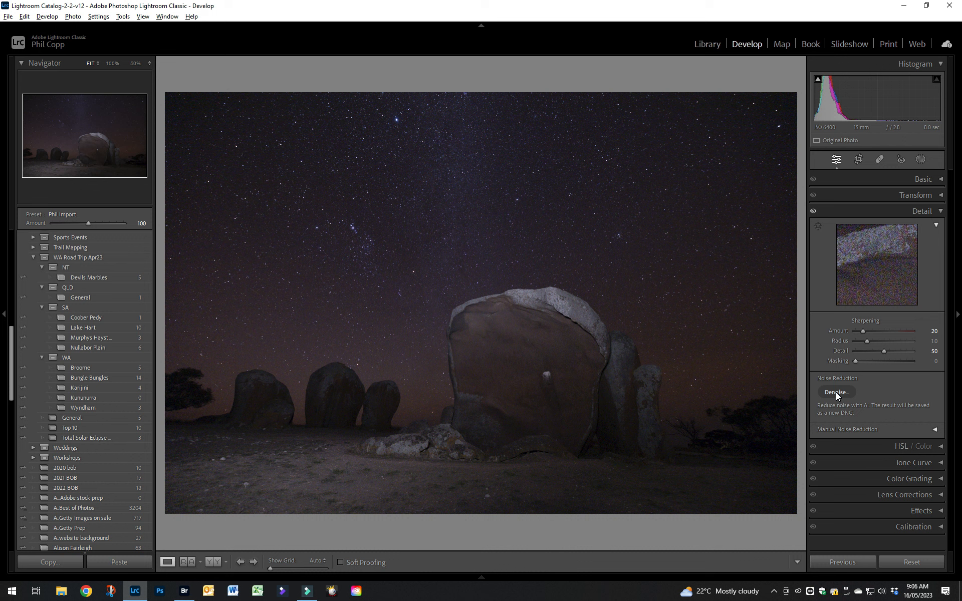
left_click(836, 392)
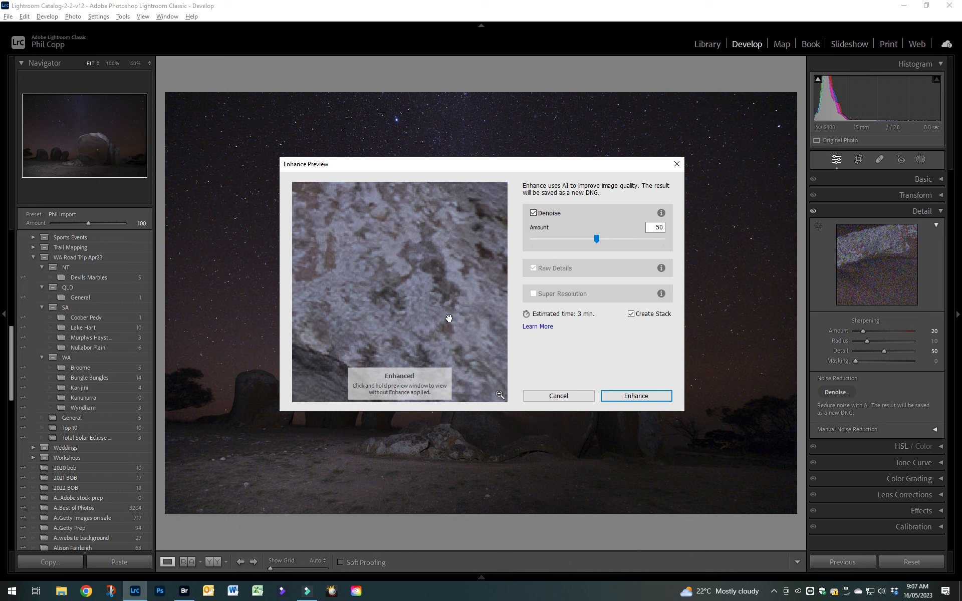
left_click_drag(449, 319, 450, 319)
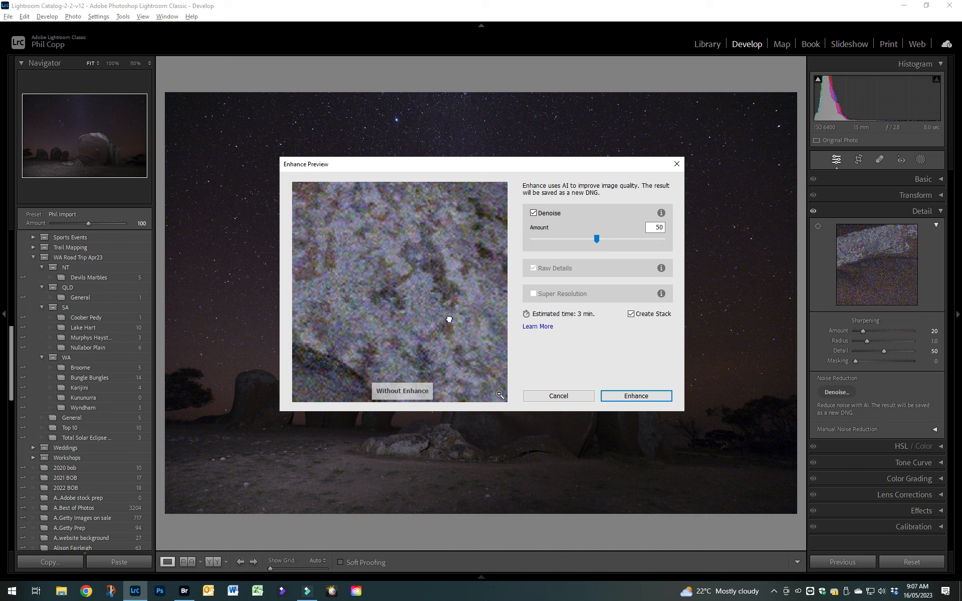
left_click_drag(449, 319, 449, 318)
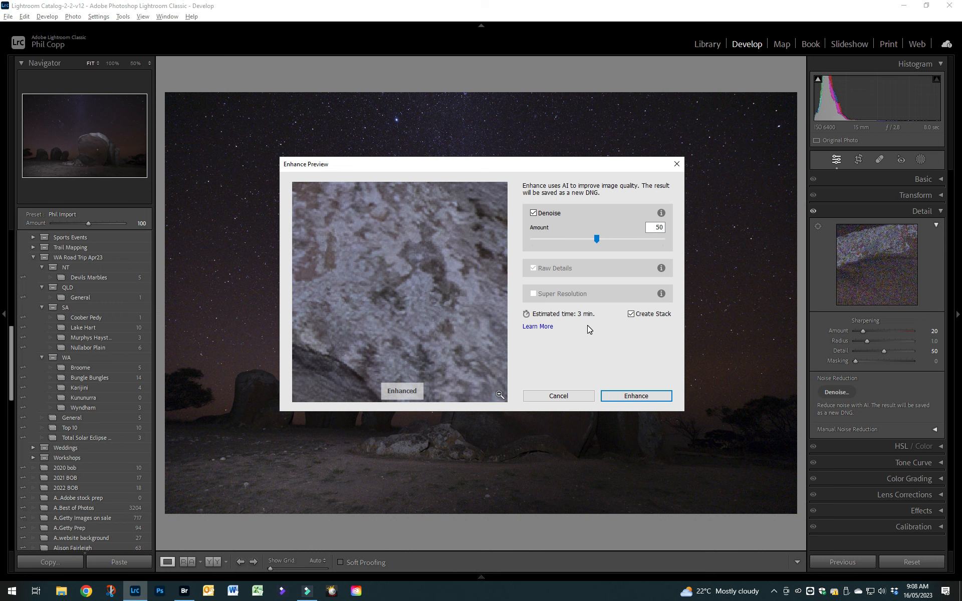
left_click(632, 315)
left_click(556, 396)
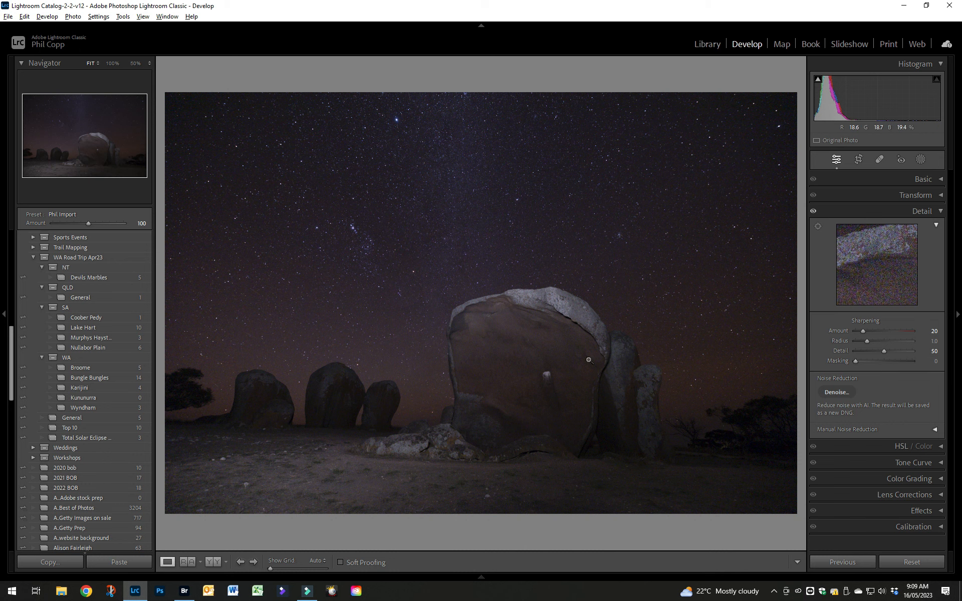
Return to the Library grid and expand the stack headed by 20230413-_31A9899-Enhanced-NR.dng
left_click(445, 316)
key("g")
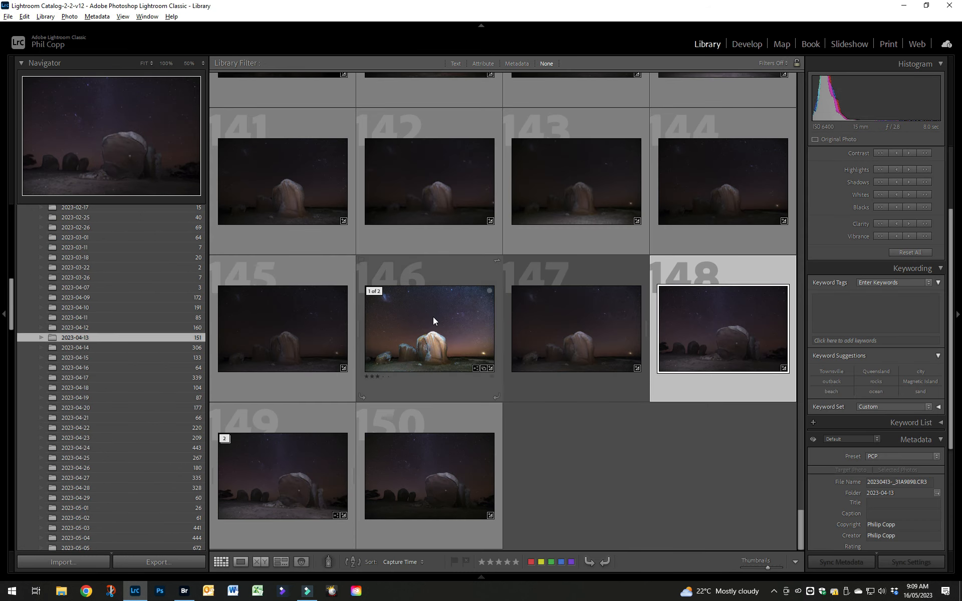
left_click(560, 325)
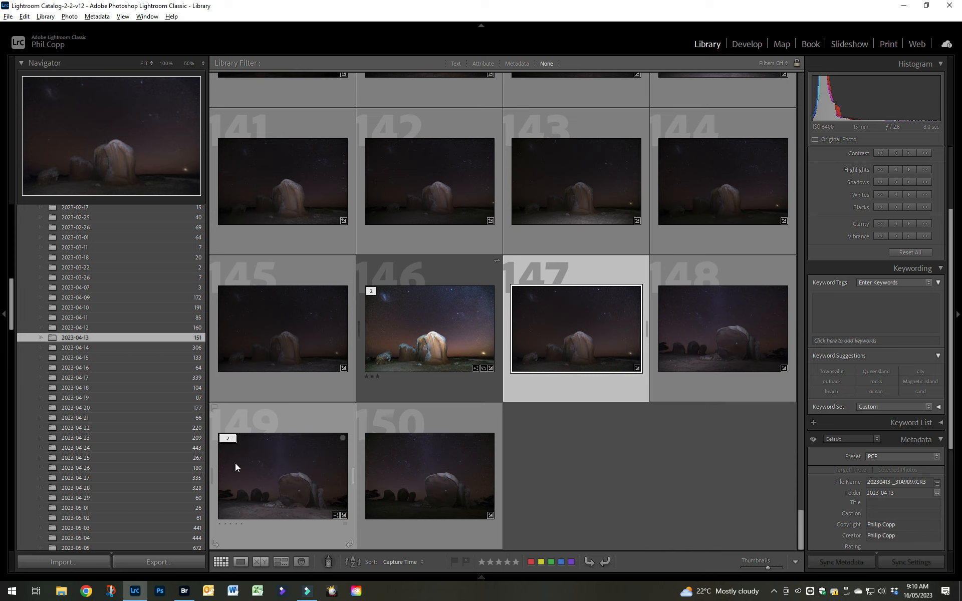
left_click(227, 441)
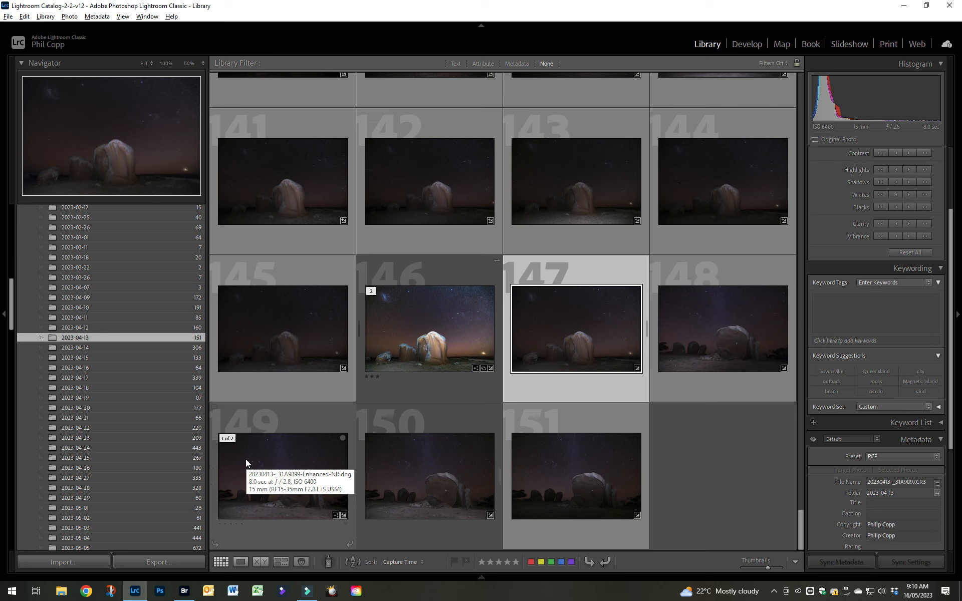
Inspect the noise in the original 20230413-_31A9899.CR3 against its denoised version at magnified view, and return to the grid
double_click(408, 464)
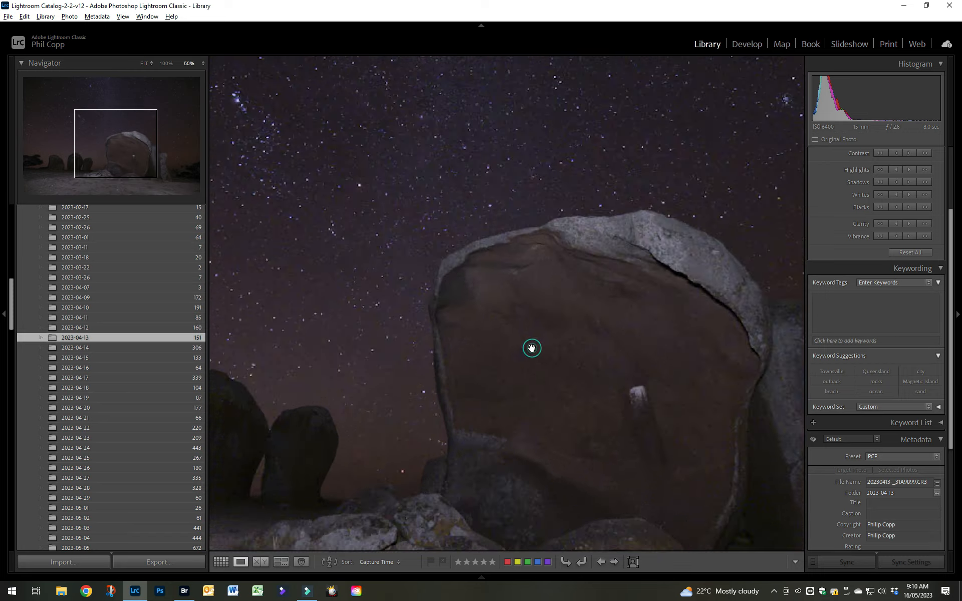
left_click(534, 351)
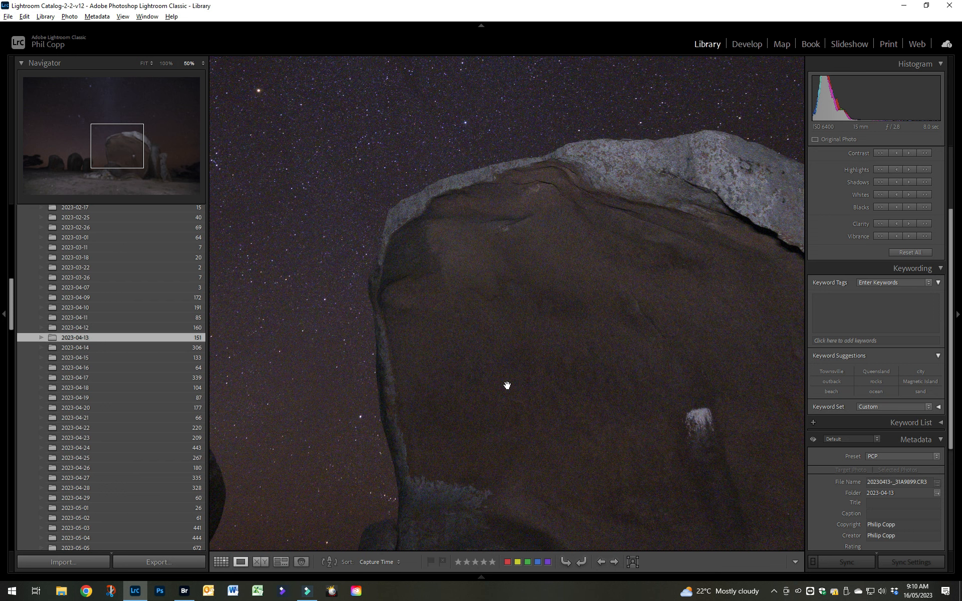
key("Right")
left_click(475, 379)
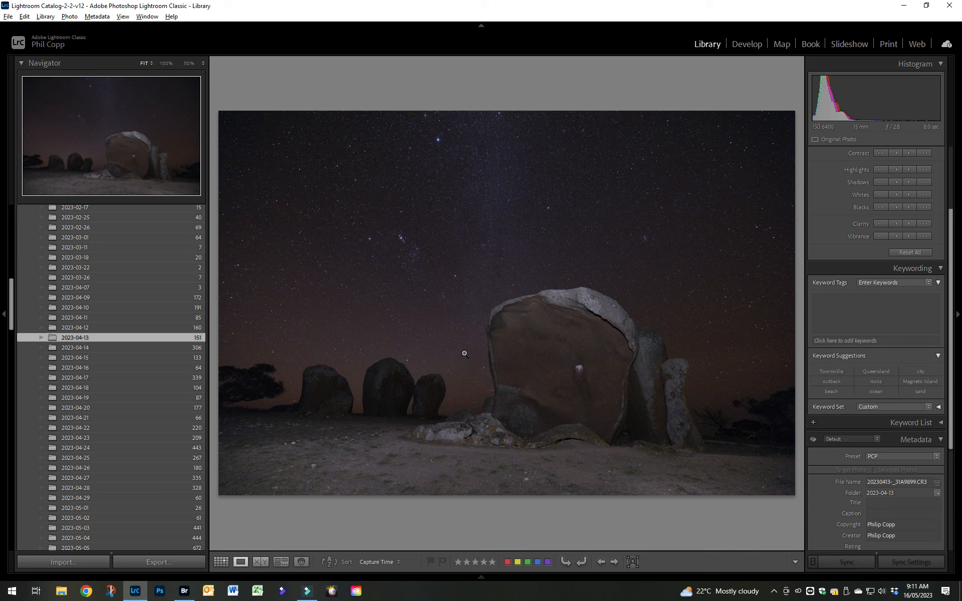
key("g")
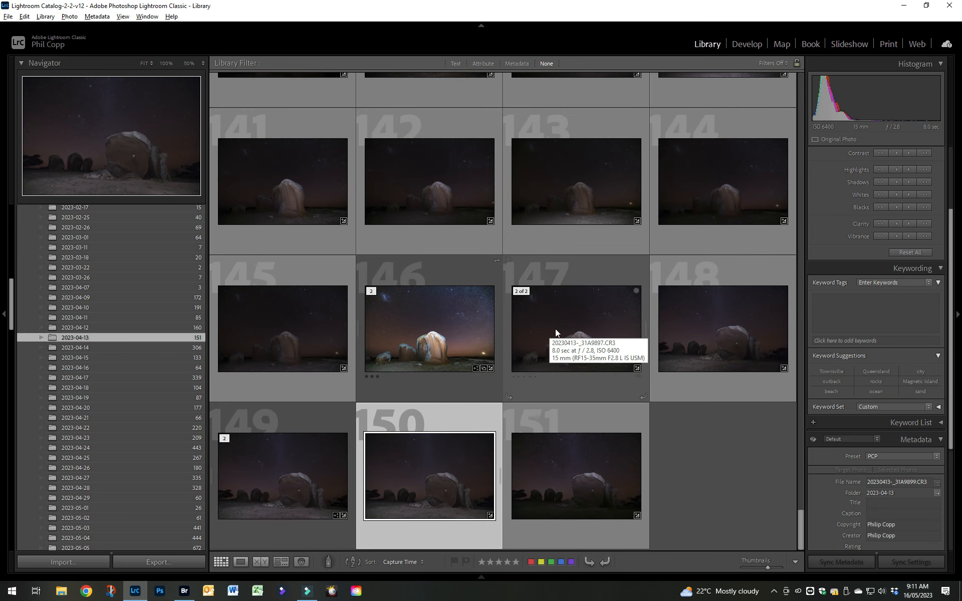
Compare the full-size original 20230413-_31A9897.CR3 with its edited Enhanced-NR version, and return to the grid
double_click(554, 330)
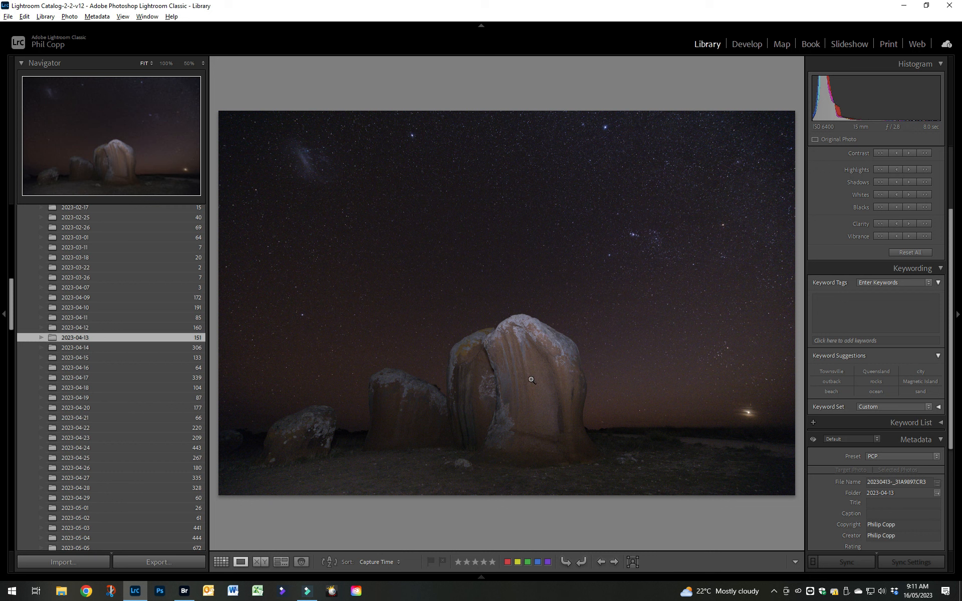
key("Right")
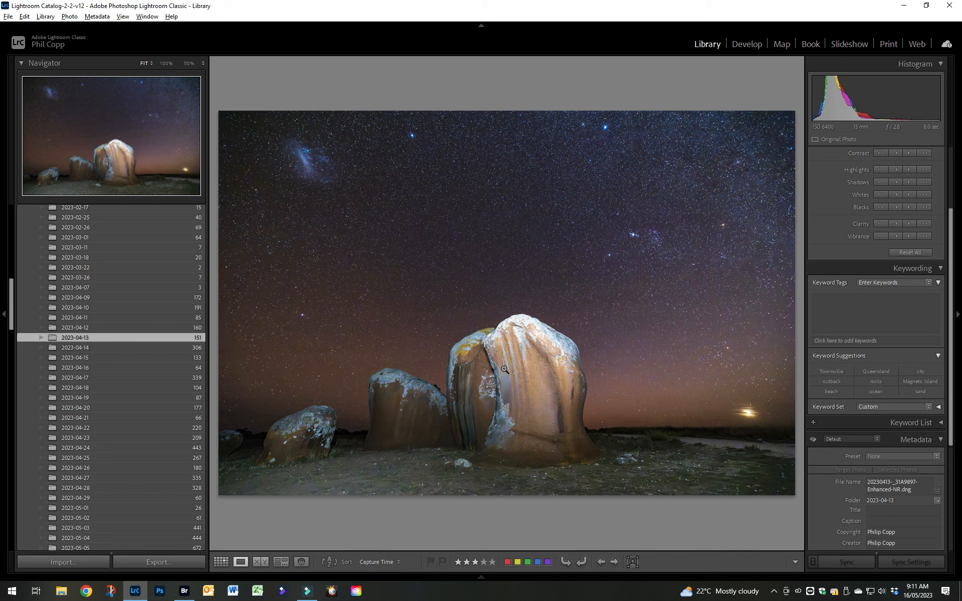
key("g")
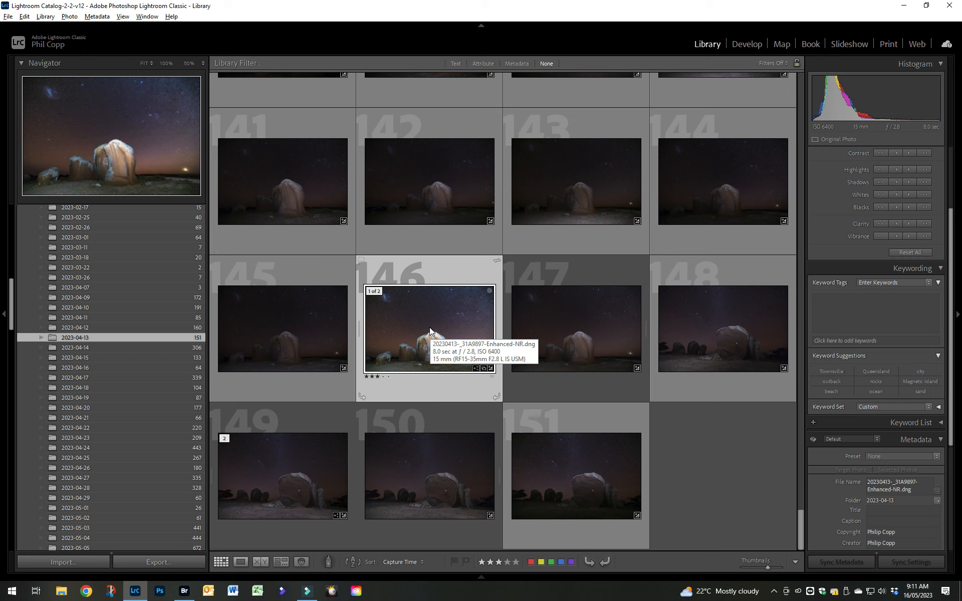
Review the external editors offered for 20230413-_31A9897-Enhanced-NR.dng without choosing one
left_click(429, 327)
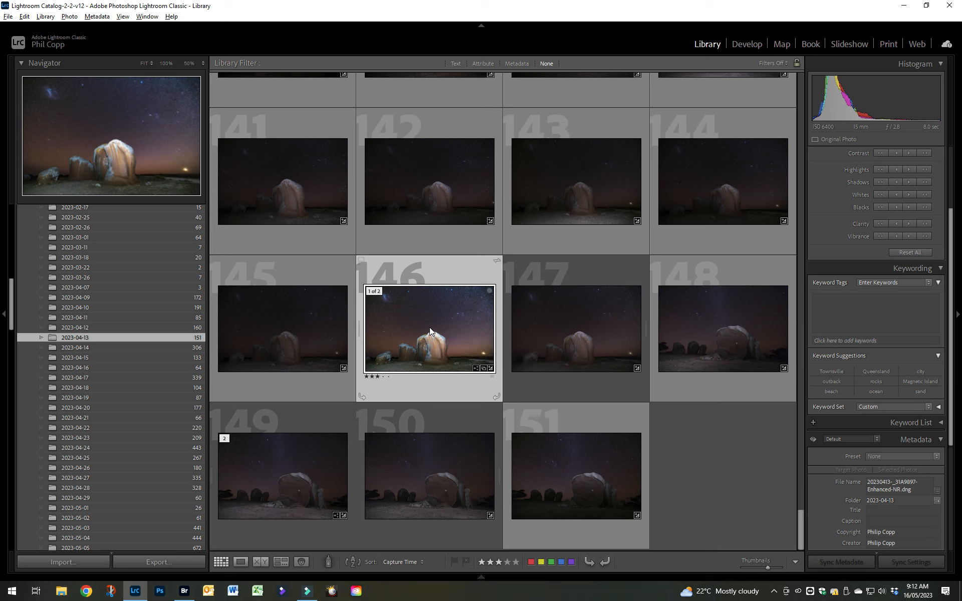
right_click(429, 326)
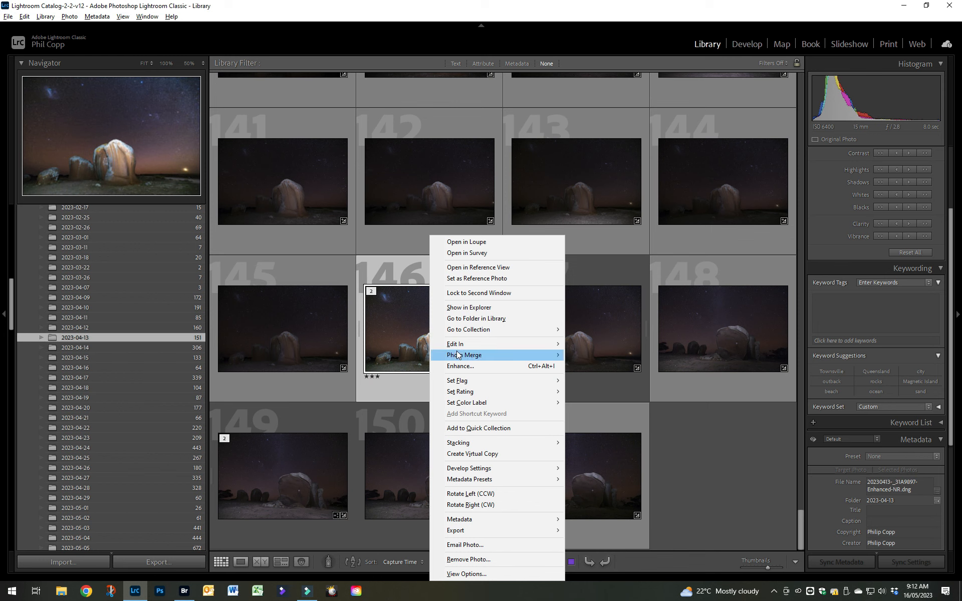
mouse_move(458, 344)
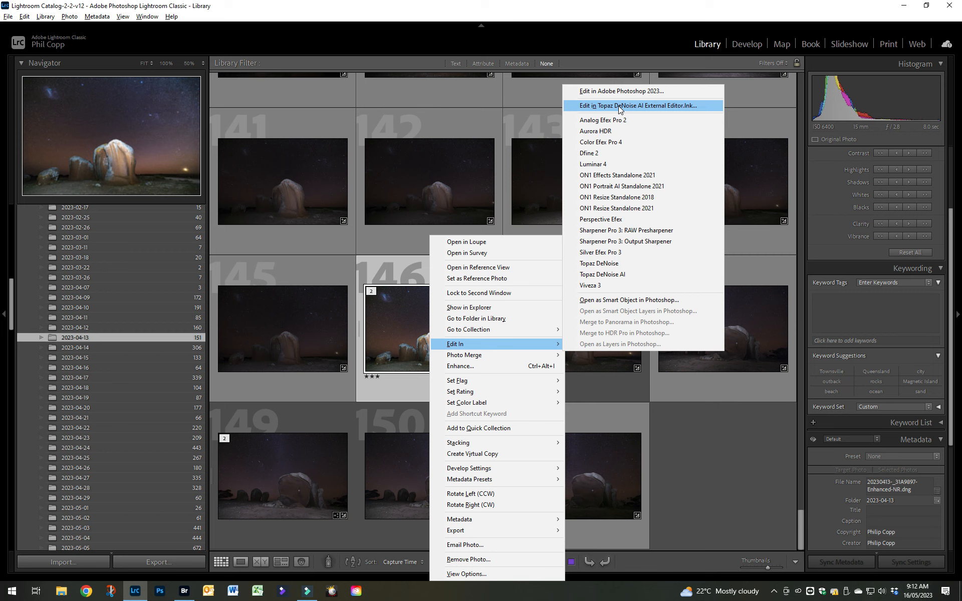
mouse_move(511, 343)
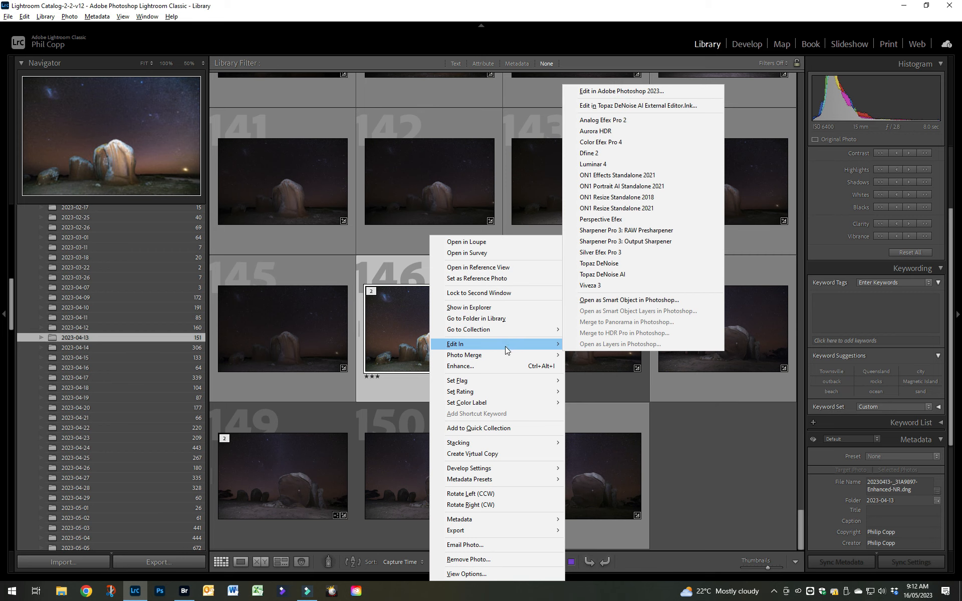
left_click(401, 327)
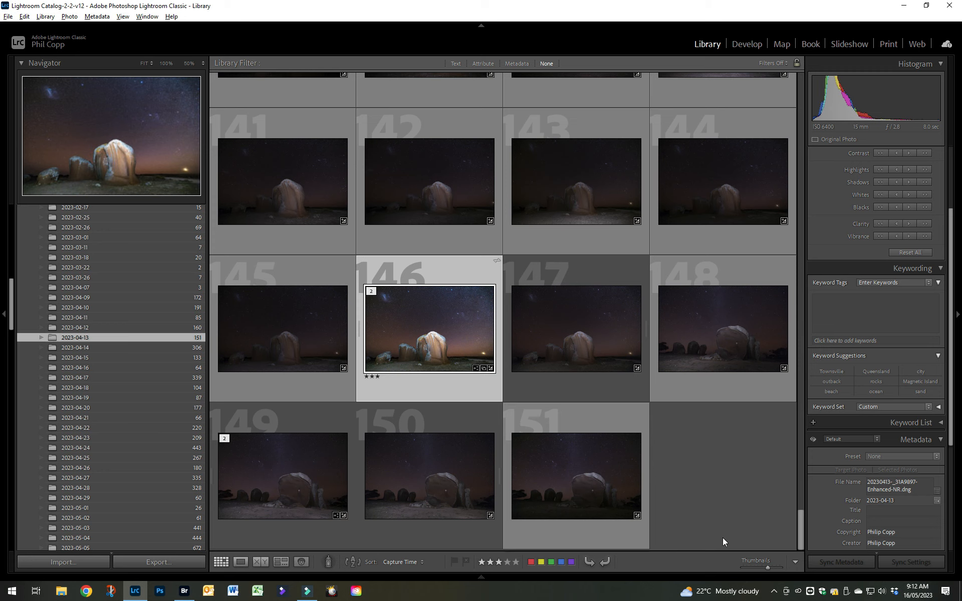
Switch to Creative Cloud Desktop, read the full notes on the Lightroom Classic update, and close the app
left_click(799, 594)
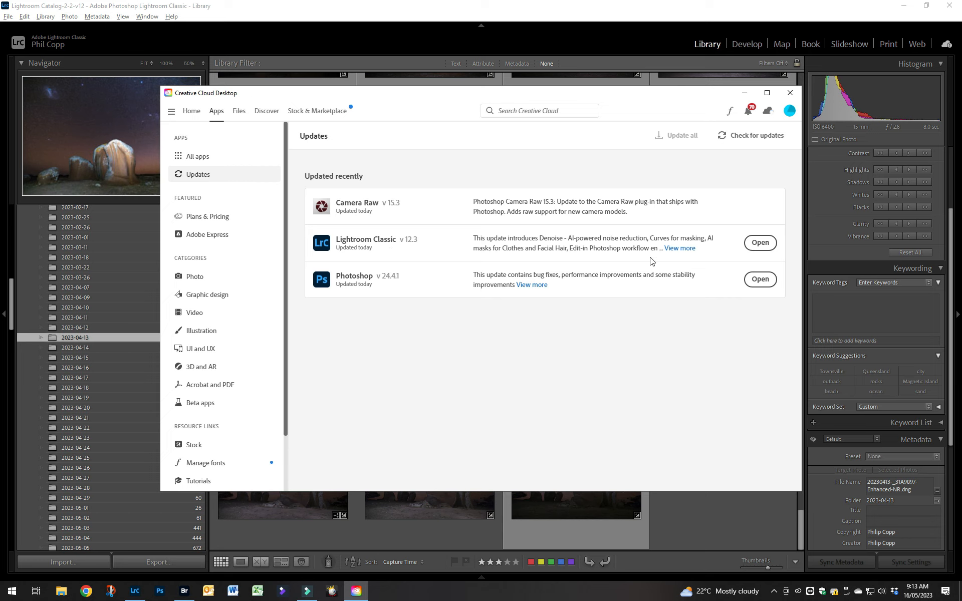
left_click(674, 247)
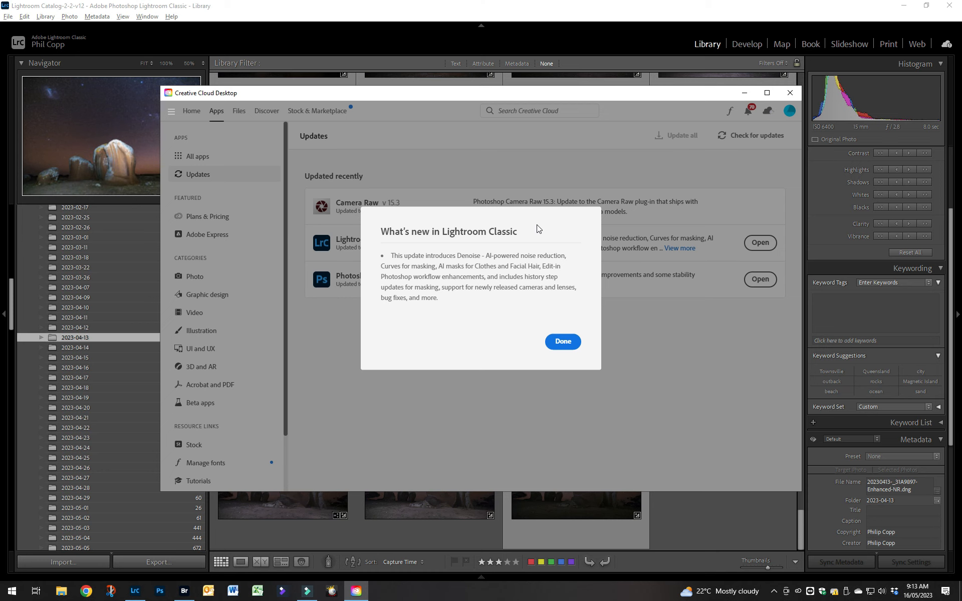
left_click(566, 344)
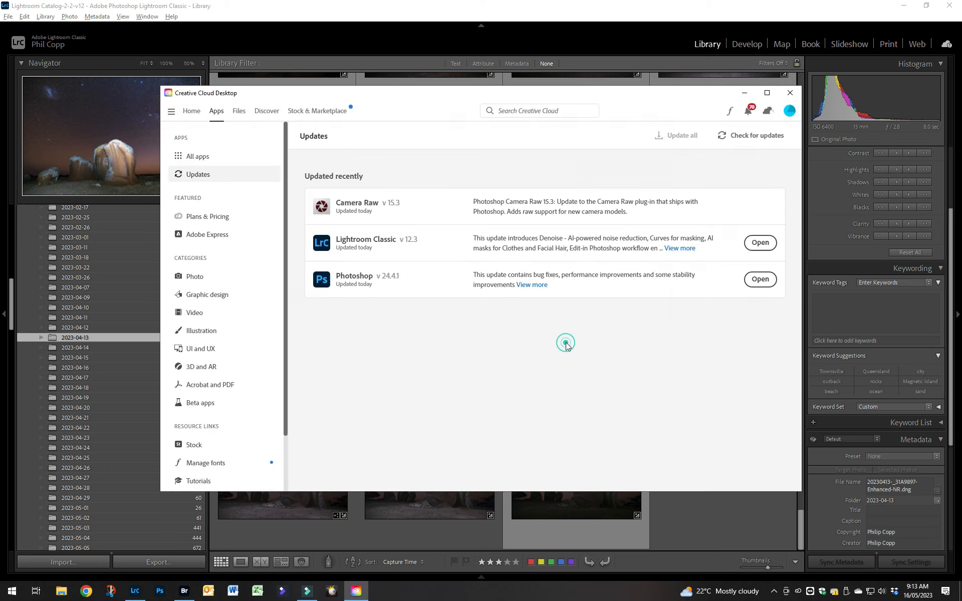
left_click(790, 93)
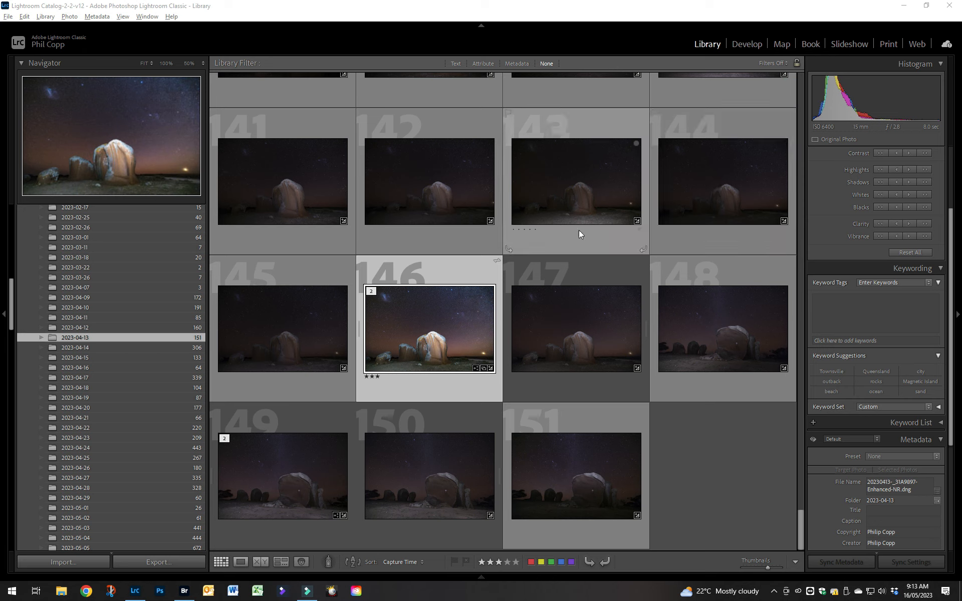